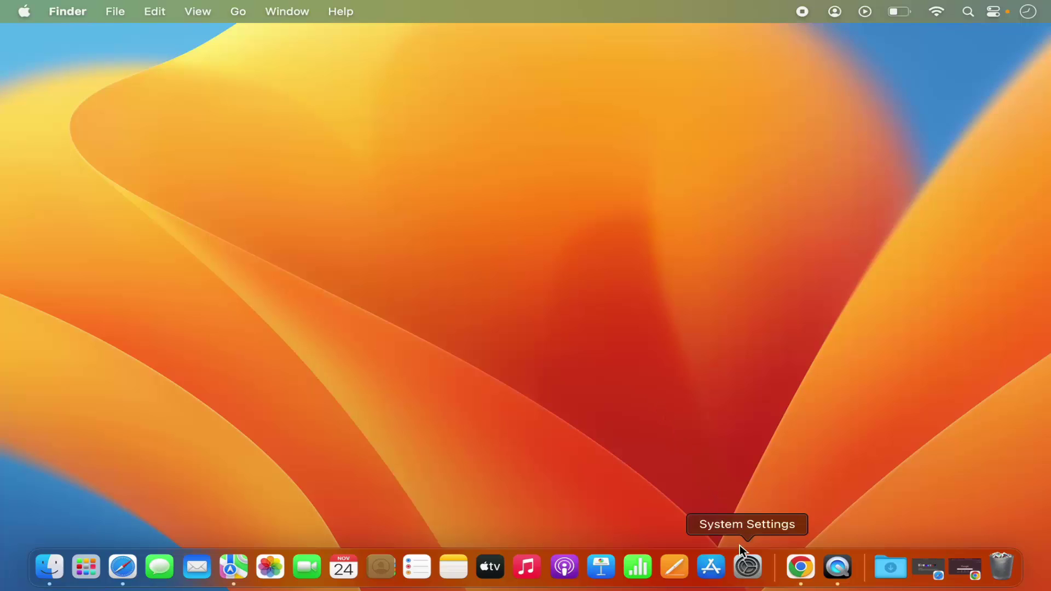
- Launch System Settings, close its window, and reopen it from the Apple menu
left_click(751, 569)
left_click(749, 568)
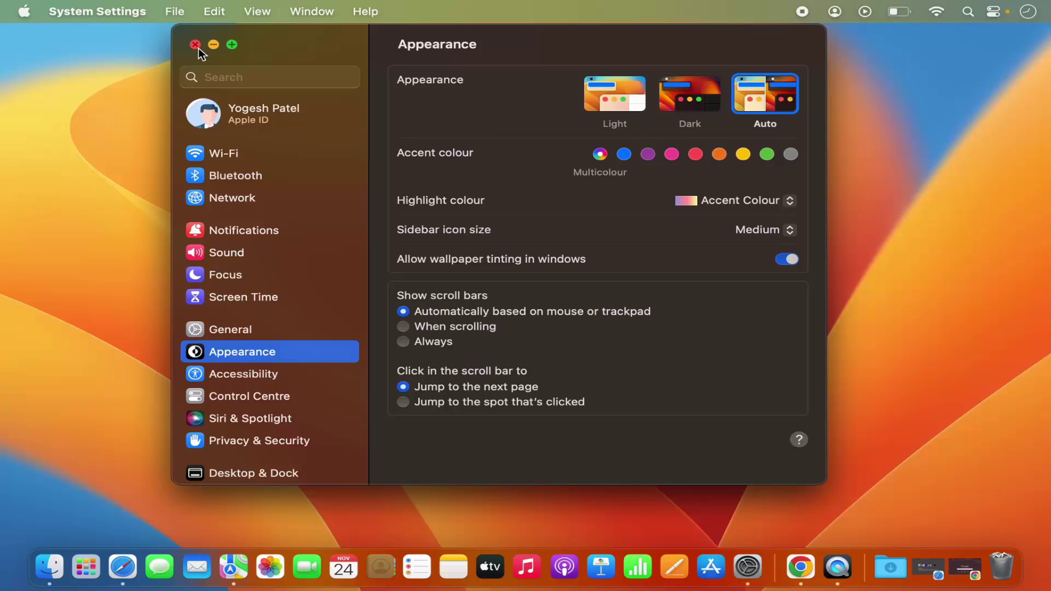
left_click(196, 45)
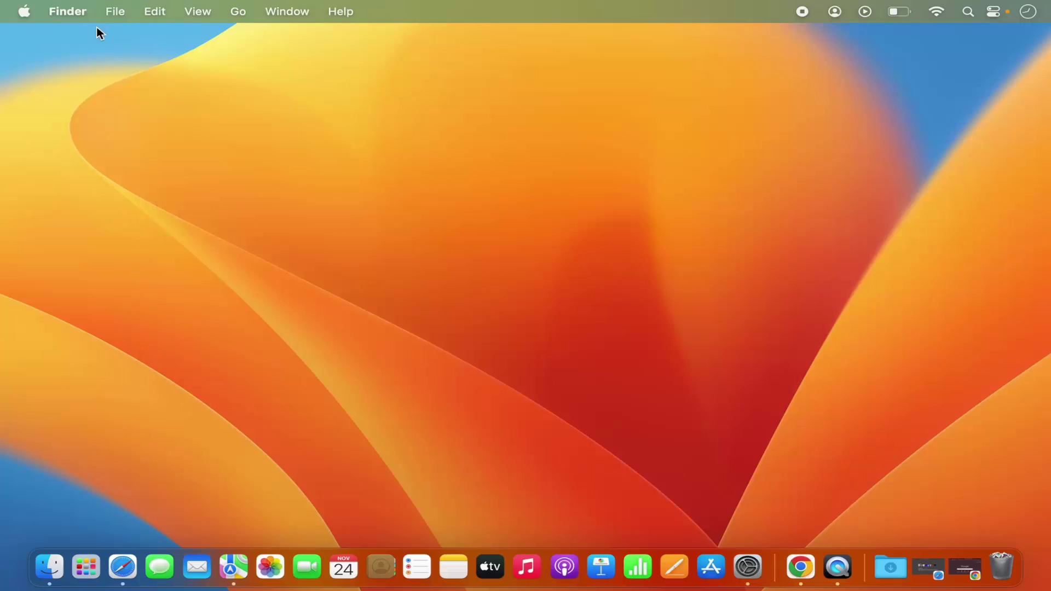
left_click(25, 11)
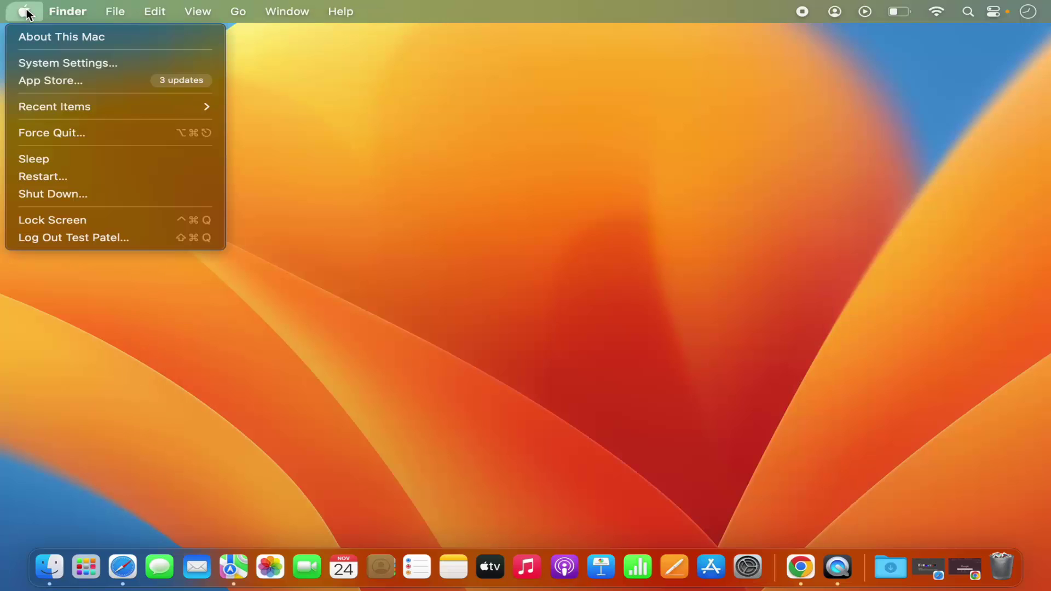
left_click(63, 67)
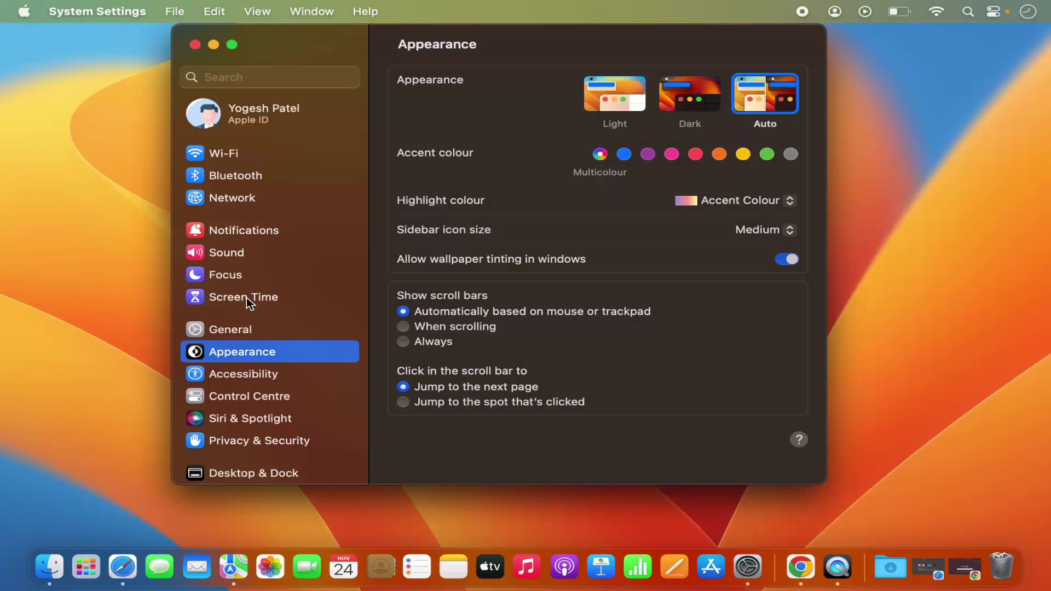
scroll(247, 297, "down", 3)
scroll(247, 298, "down", 1)
scroll(246, 298, "down", 2)
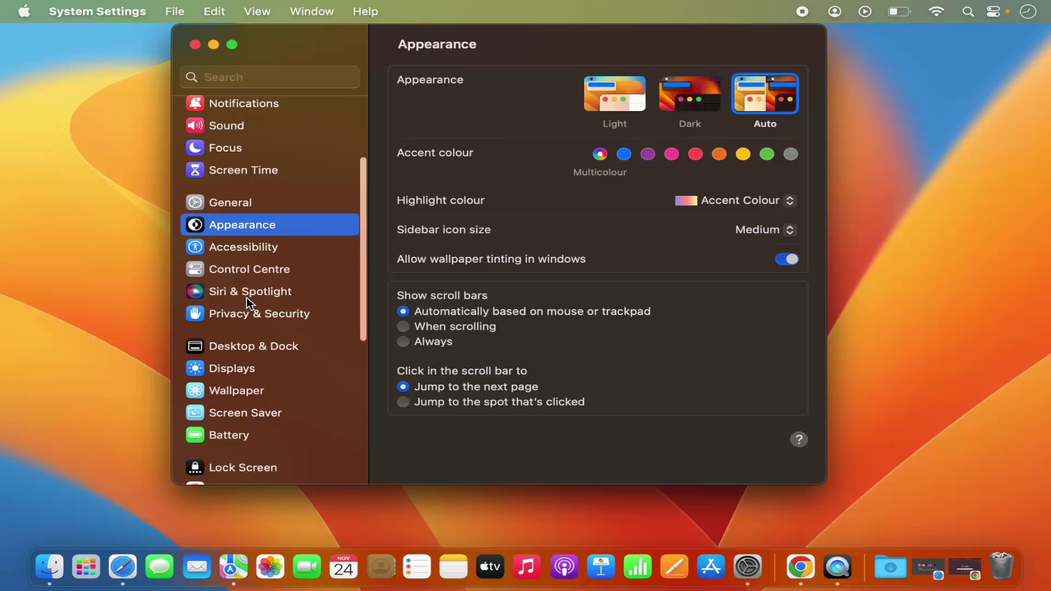
scroll(246, 297, "down", 2)
scroll(247, 297, "up", 2)
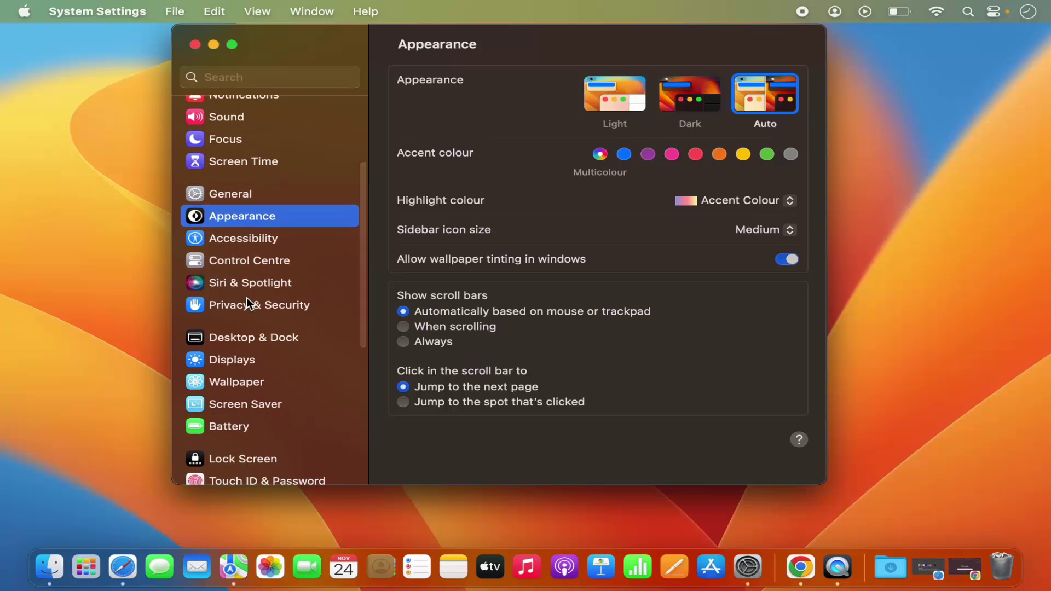
scroll(245, 297, "down", 2)
scroll(245, 296, "down", 2)
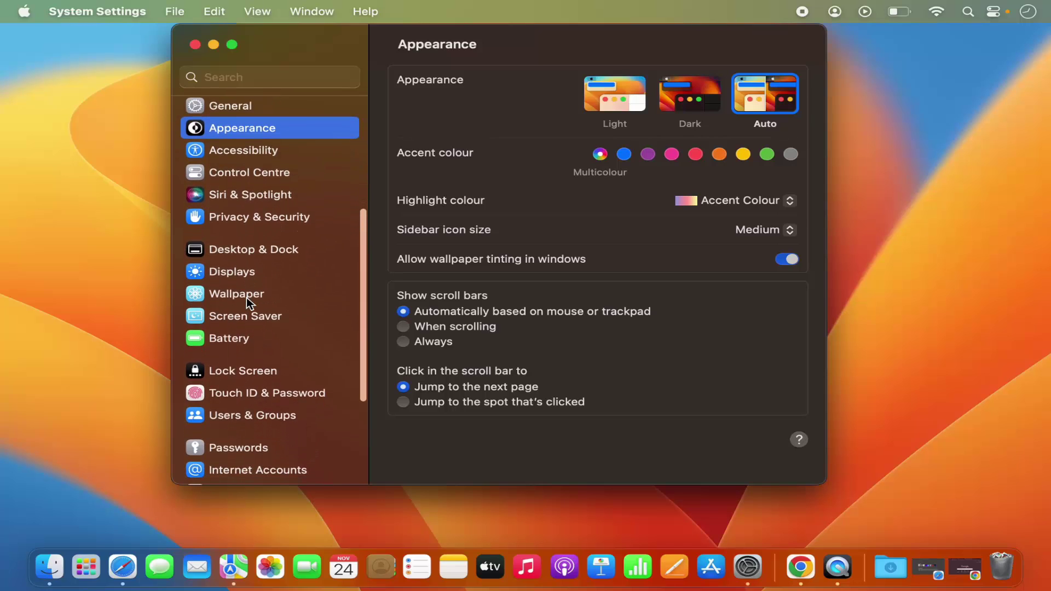
- Open the Screen Saver pane, where Ventura is the selected screen saver
left_click(231, 322)
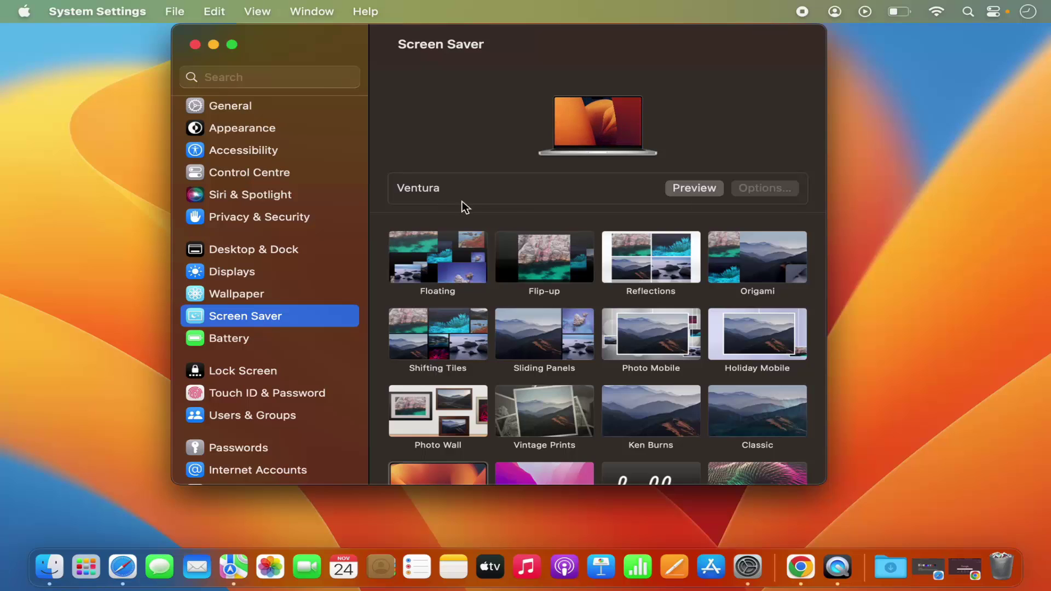
scroll(553, 233, "down", 2)
scroll(553, 235, "down", 3)
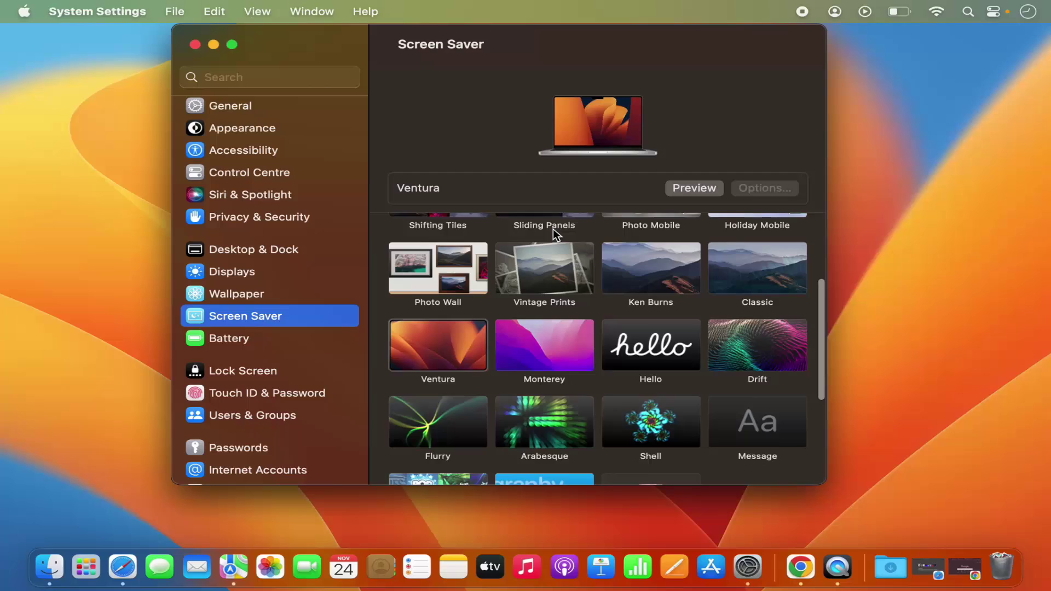
scroll(552, 234, "down", 3)
scroll(553, 235, "down", 2)
scroll(553, 235, "down", 2)
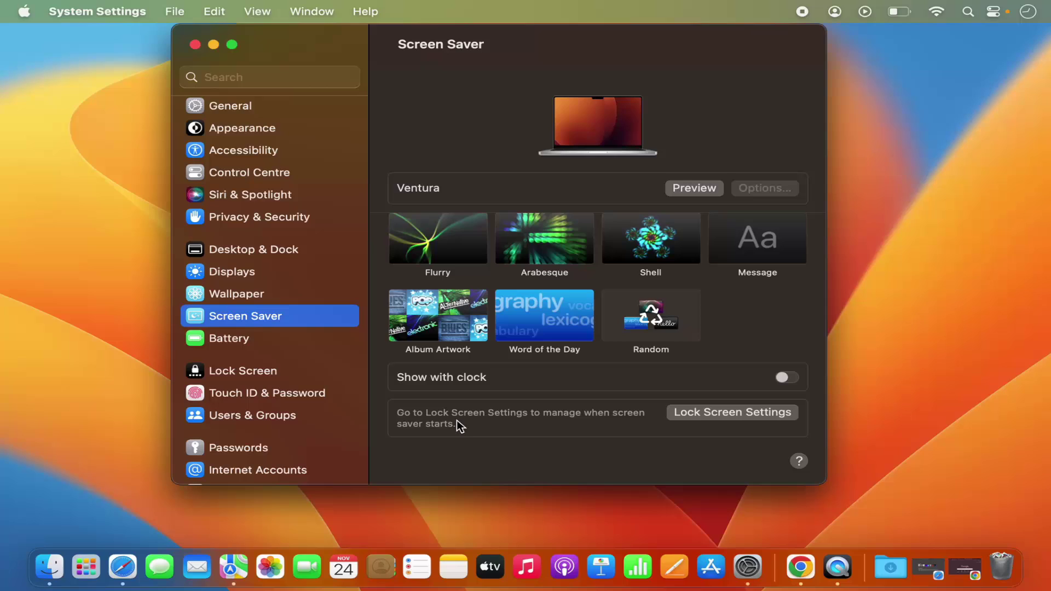
- Go to Lock Screen settings, where the screen saver starts after 20 minutes
left_click(694, 421)
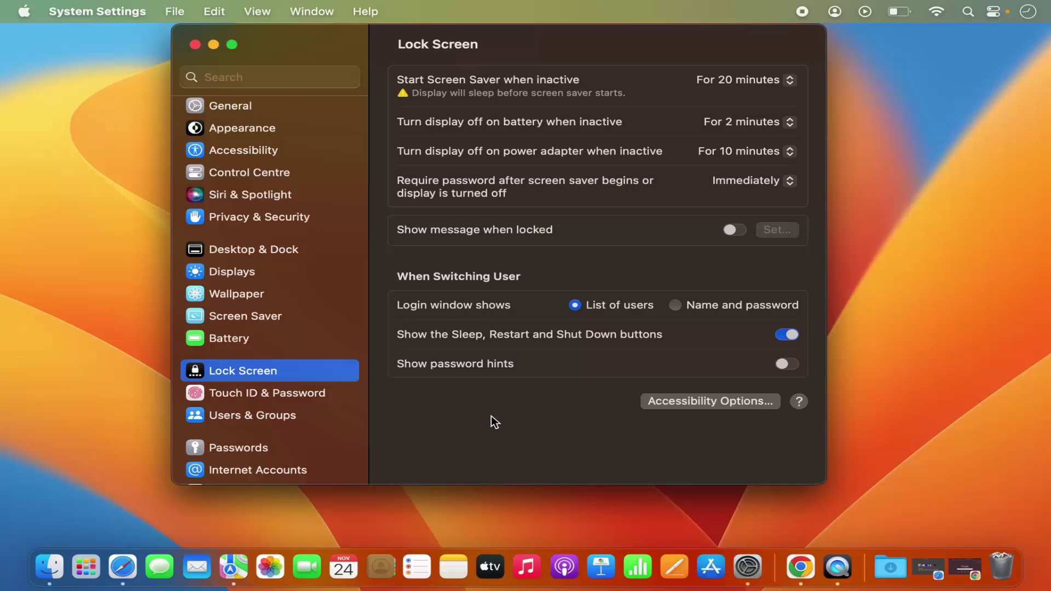
scroll(257, 326, "down", 1)
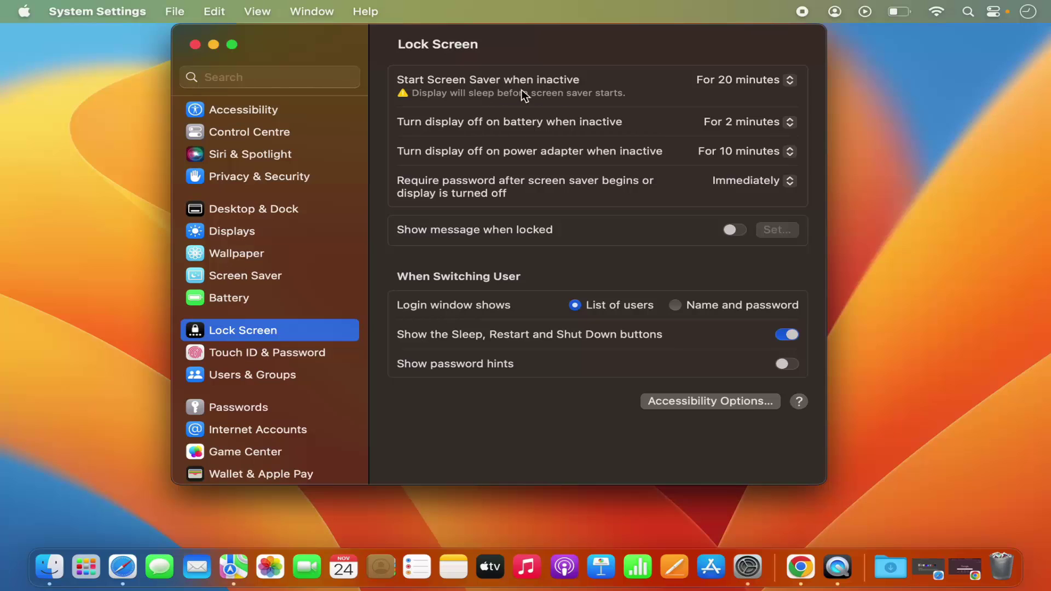
- Change 'Start Screen Saver when inactive' from For 20 minutes to Never
left_click(718, 80)
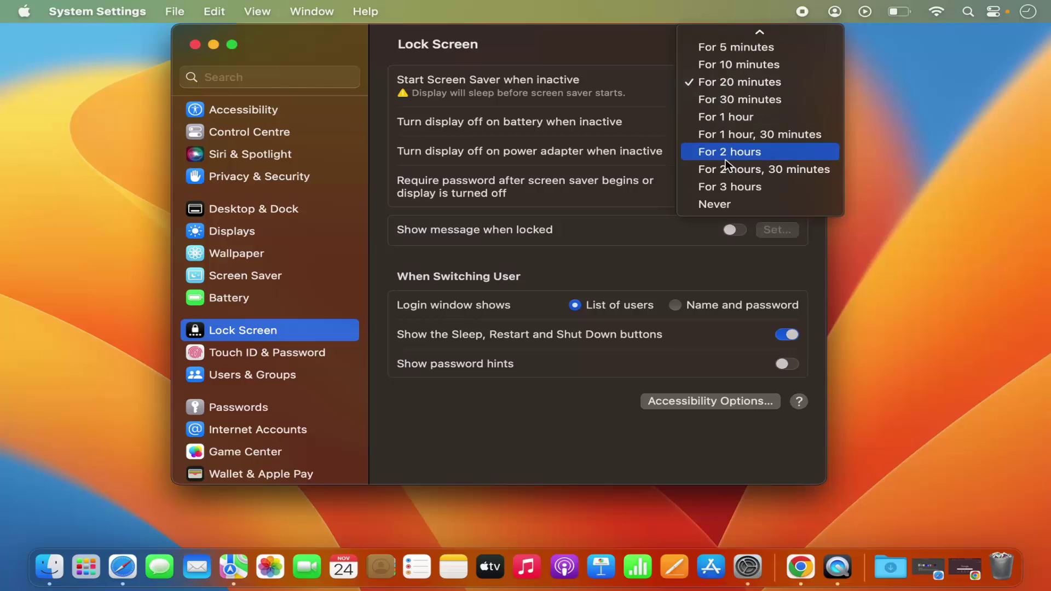
left_click(722, 204)
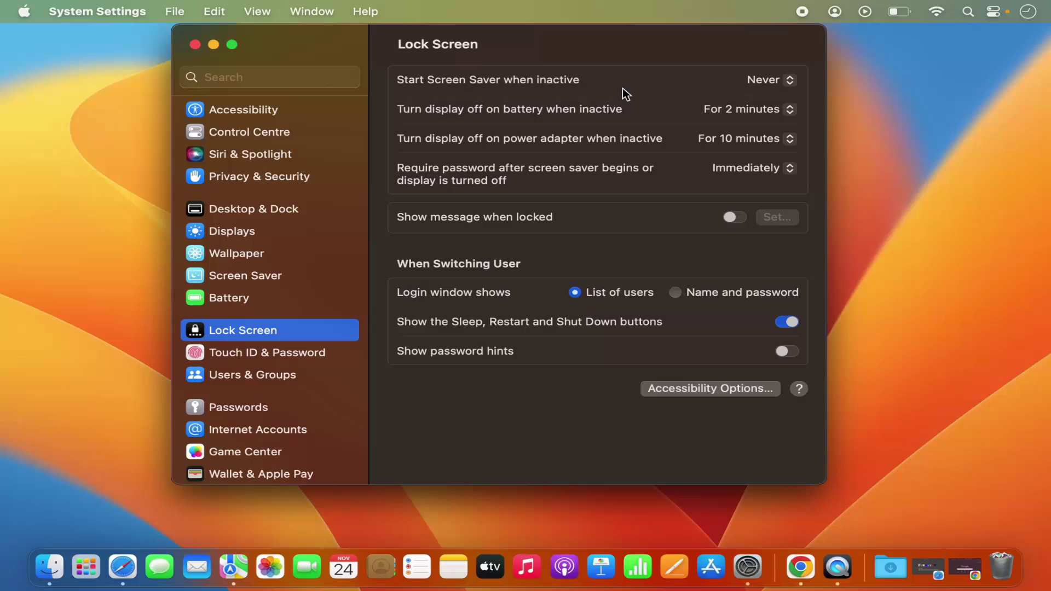
- Change 'Start Screen Saver when inactive' from Never back to For 2 minutes
left_click(759, 81)
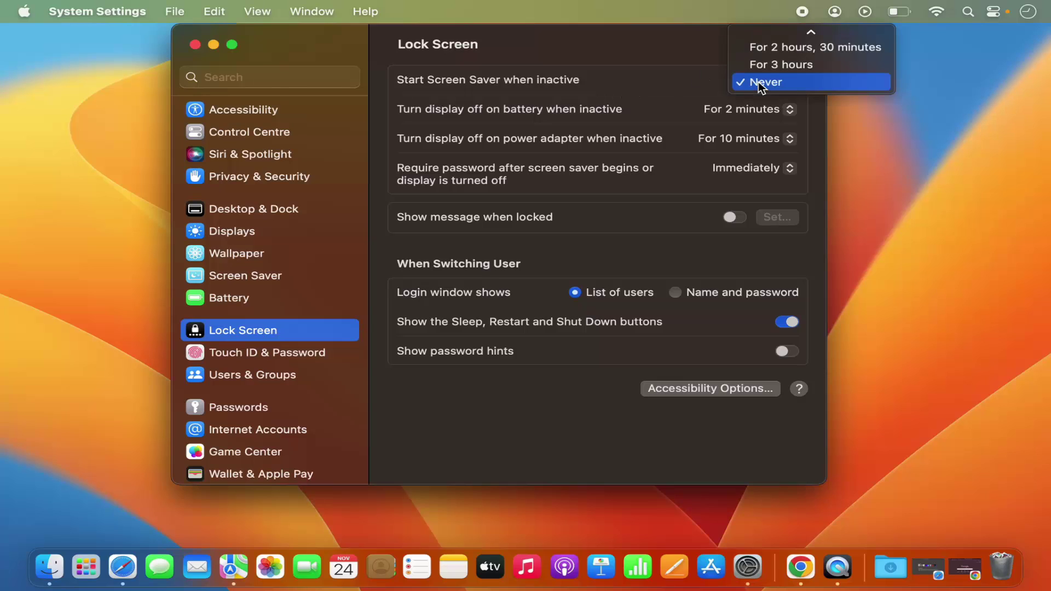
scroll(759, 59, "up", 5)
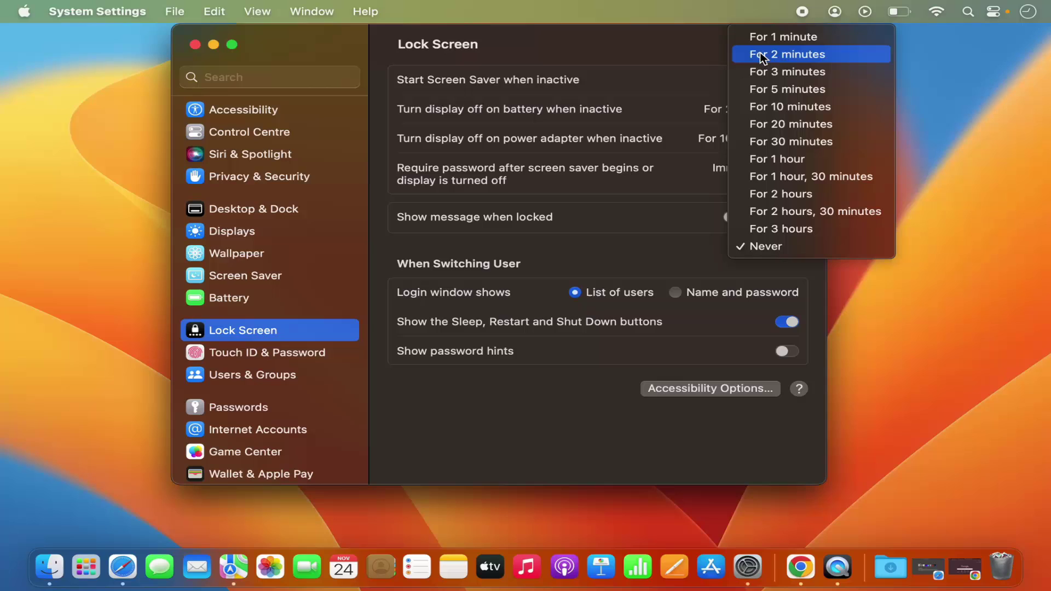
left_click(761, 53)
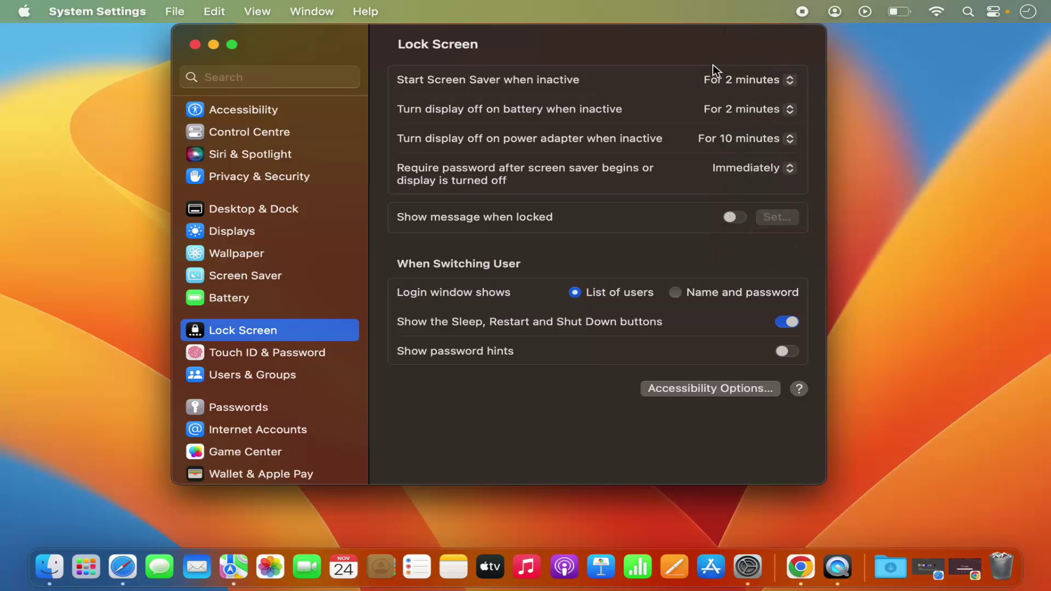